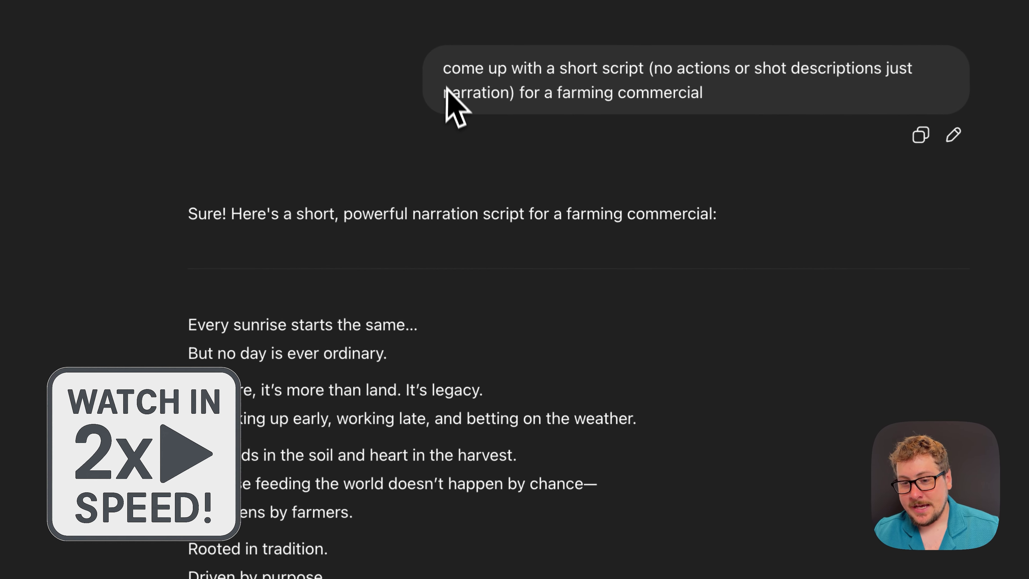
Read through the narration script for the farming commercial in the chat response.
{"action": "scroll", "coordinate": [499, 195], "scroll_direction": "down", "scroll_amount": 2}
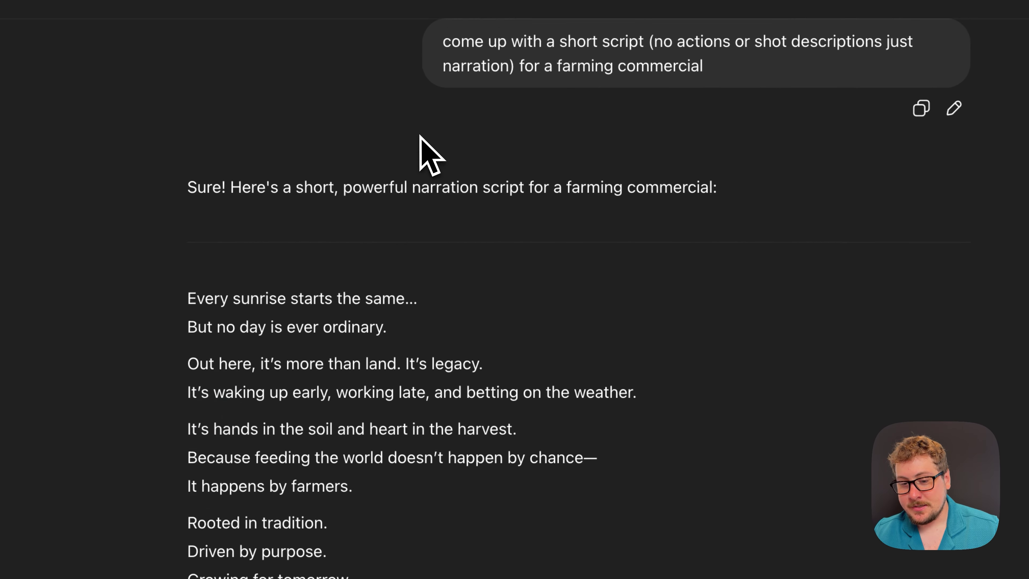
{"action": "scroll", "coordinate": [409, 174], "scroll_direction": "down", "scroll_amount": 2}
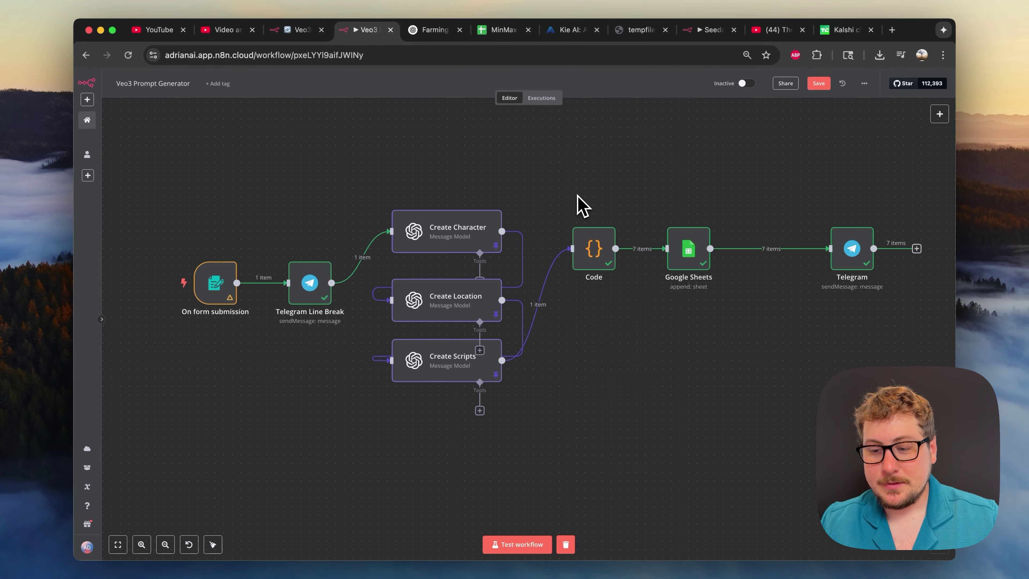
Start a test run of the Veo3 Prompt Generator workflow in n8n, setting the form's ad type to News Reporter and environment to Farm.
{"action": "left_click", "coordinate": [154, 283]}
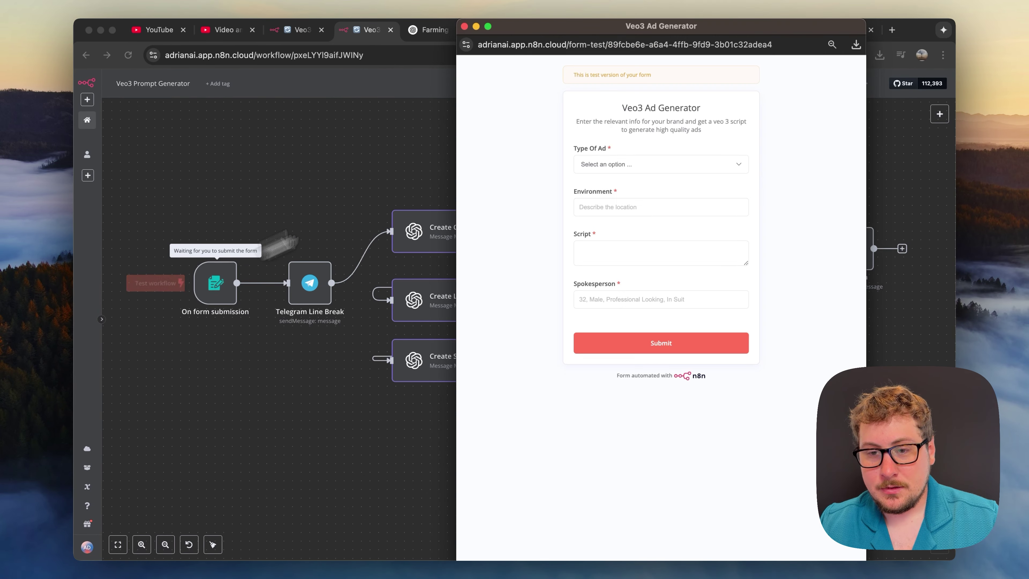
{"action": "left_click_drag", "start_coordinate": [584, 38], "coordinate": [525, 39]}
{"action": "left_click", "coordinate": [545, 165]}
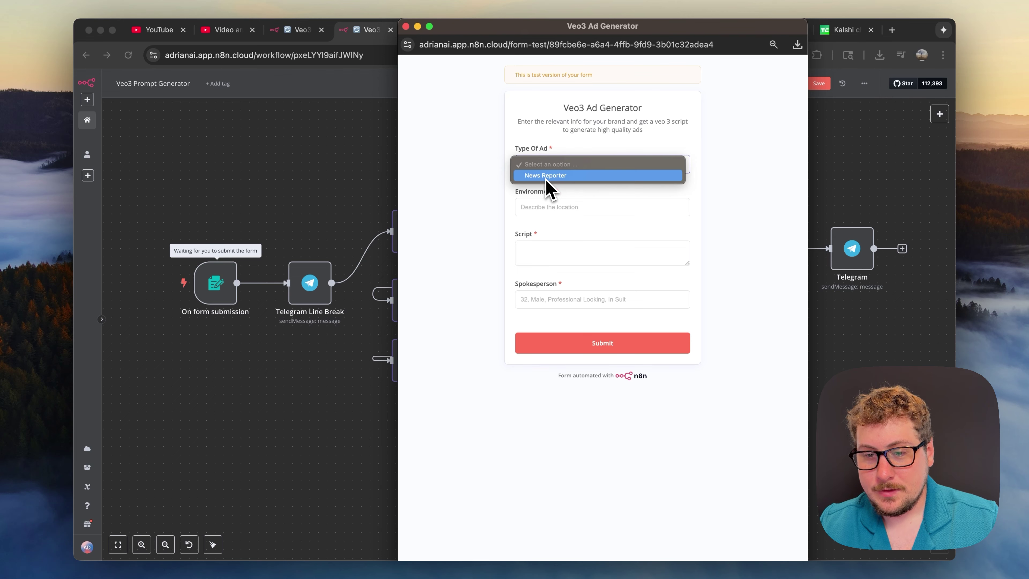
{"action": "left_click", "coordinate": [546, 209]}
{"action": "left_click", "coordinate": [541, 208]}
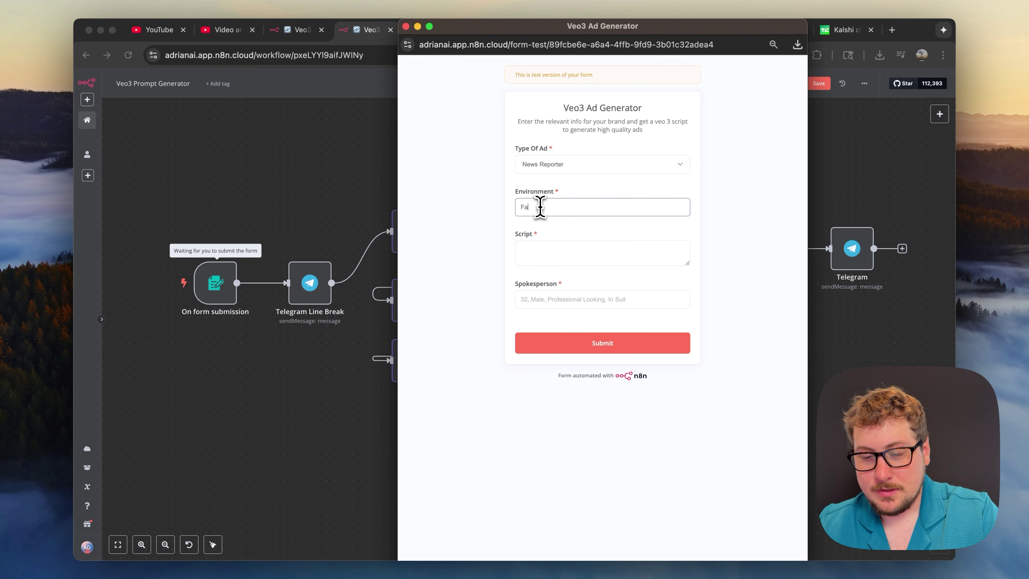
Paste the copied farming script, enter "50 Year Old Man holding a rake wearing a sun hat" as spokesperson, and submit the form.
{"action": "left_click", "coordinate": [544, 252]}
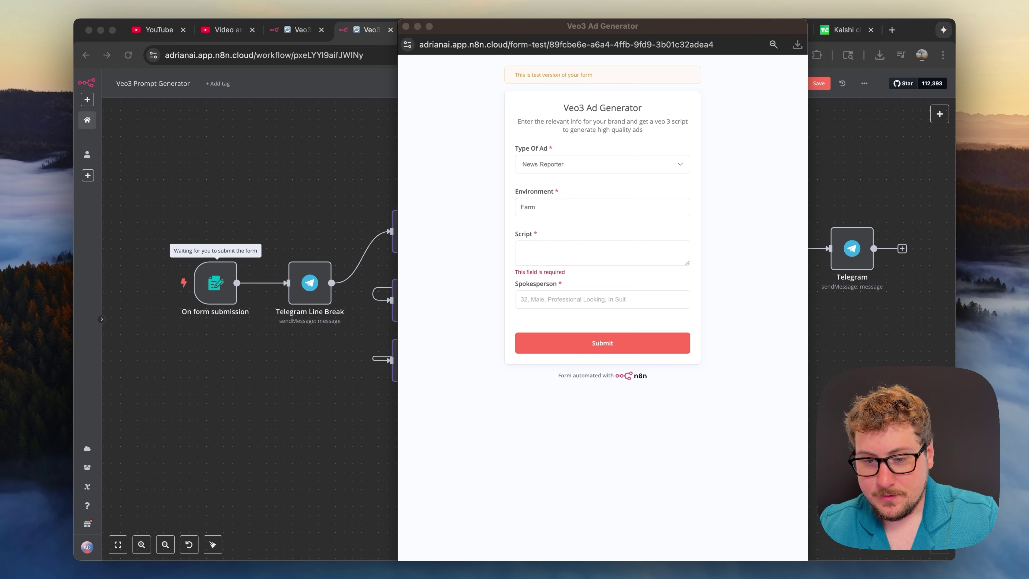
{"action": "left_click", "coordinate": [545, 256]}
{"action": "key", "text": "super+v"}
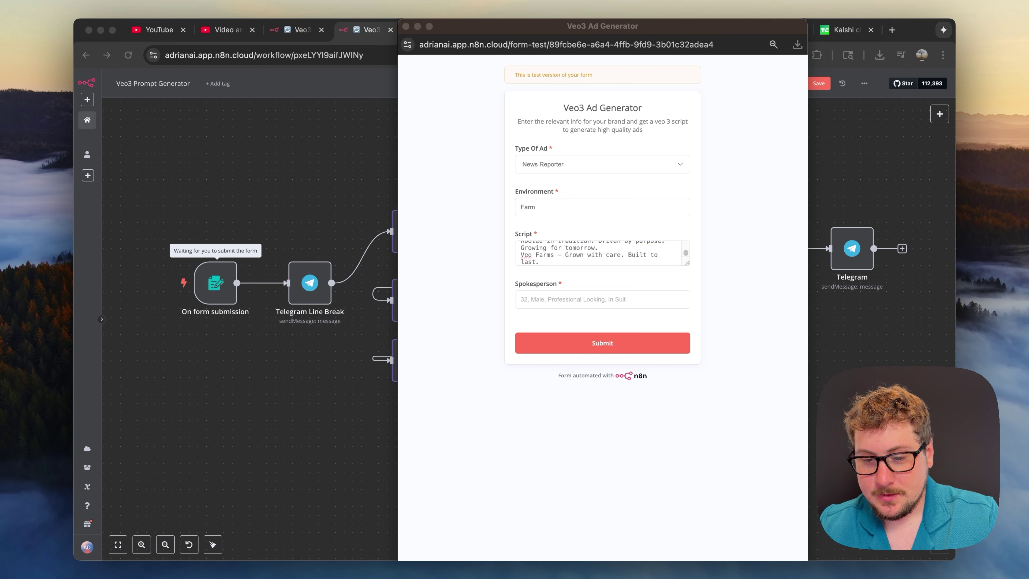
{"action": "left_click", "coordinate": [605, 299]}
{"action": "type", "text": "50 Year Old Man holding a rake wearing a sun hat"}
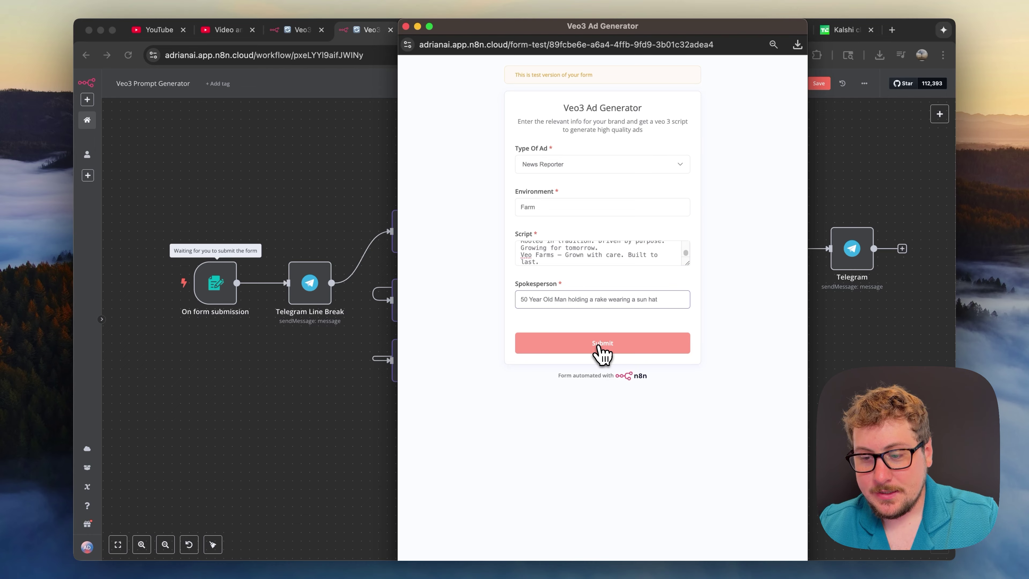
{"action": "left_click", "coordinate": [600, 345]}
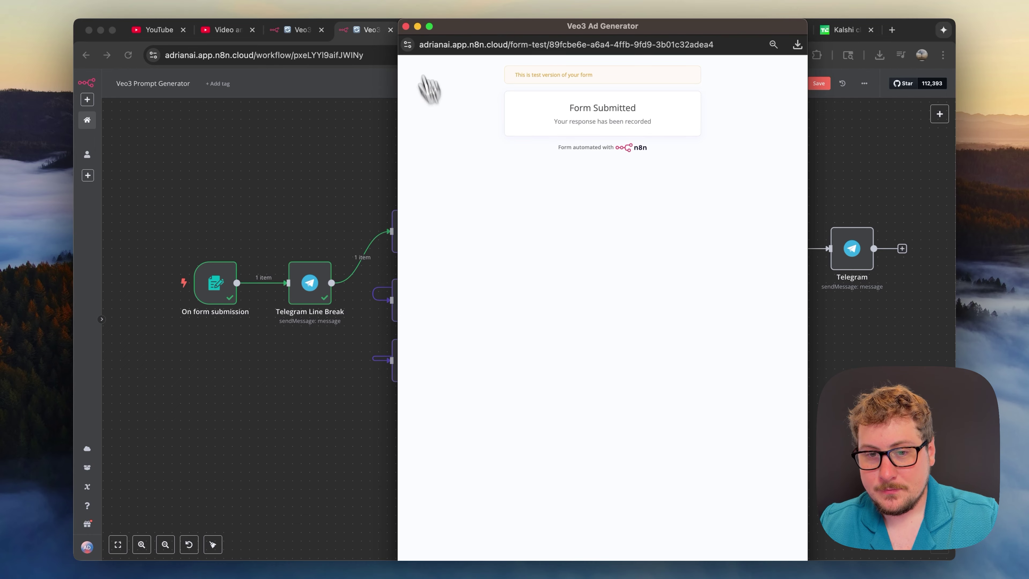
{"action": "left_click", "coordinate": [406, 27]}
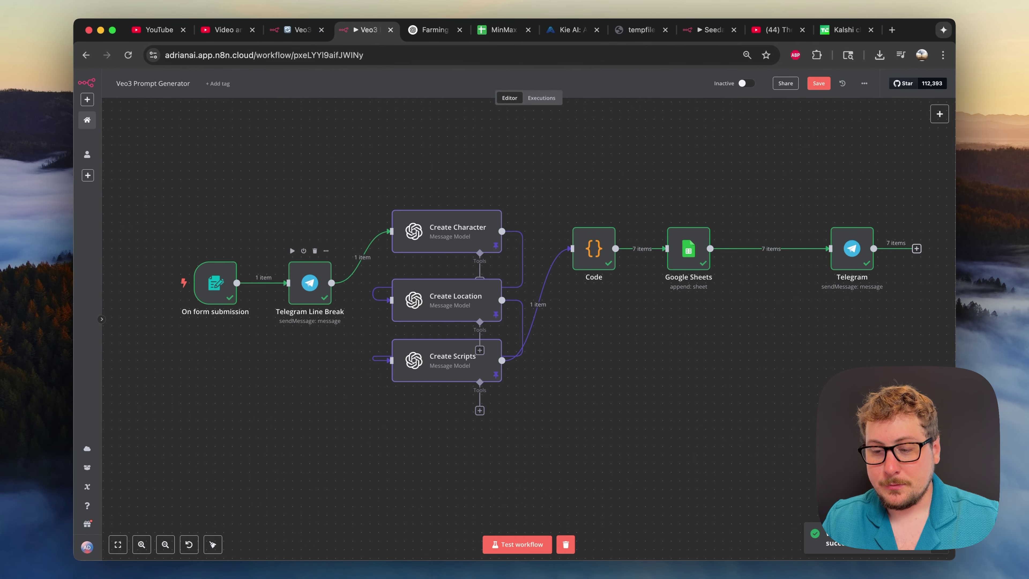
Inspect the newly added prompts in the Prompt column of the MinMax spreadsheet in Google Sheets.
{"action": "left_click", "coordinate": [494, 33]}
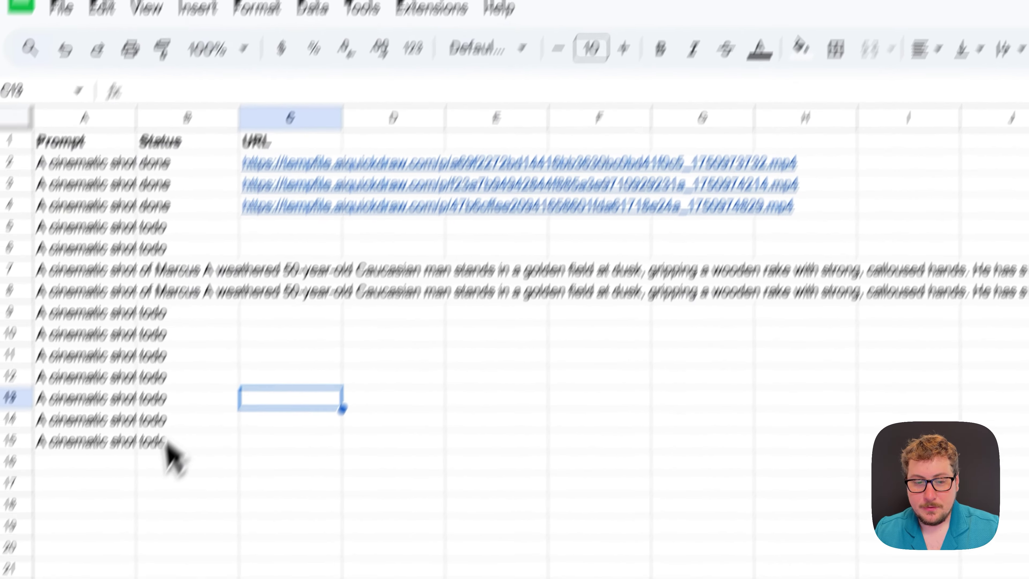
{"action": "left_click", "coordinate": [182, 353]}
{"action": "left_click", "coordinate": [121, 258]}
{"action": "double_click", "coordinate": [122, 258]}
{"action": "left_click", "coordinate": [117, 302]}
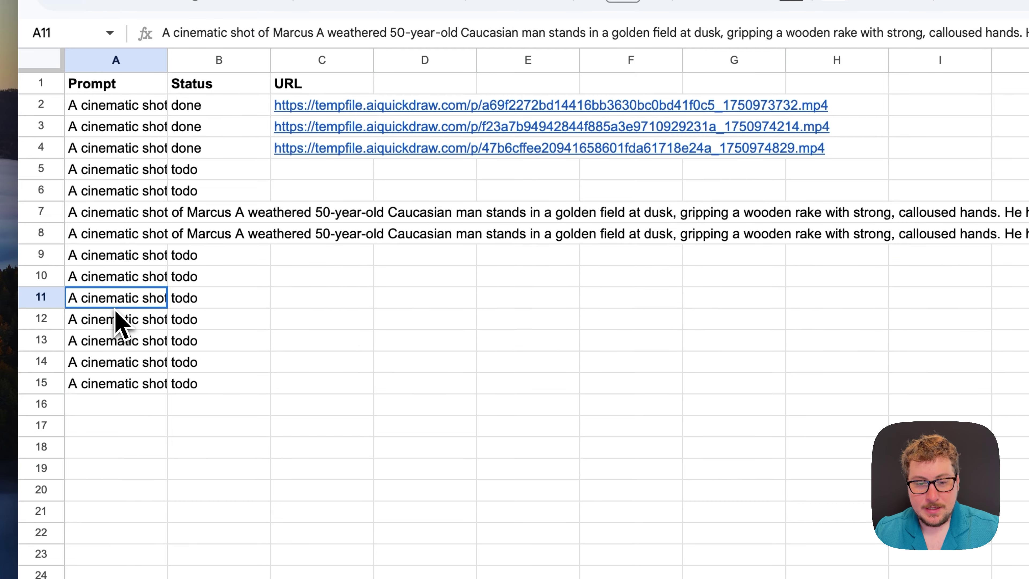
{"action": "left_click", "coordinate": [116, 280]}
{"action": "double_click", "coordinate": [115, 284]}
{"action": "left_click", "coordinate": [113, 336]}
{"action": "left_click", "coordinate": [113, 306]}
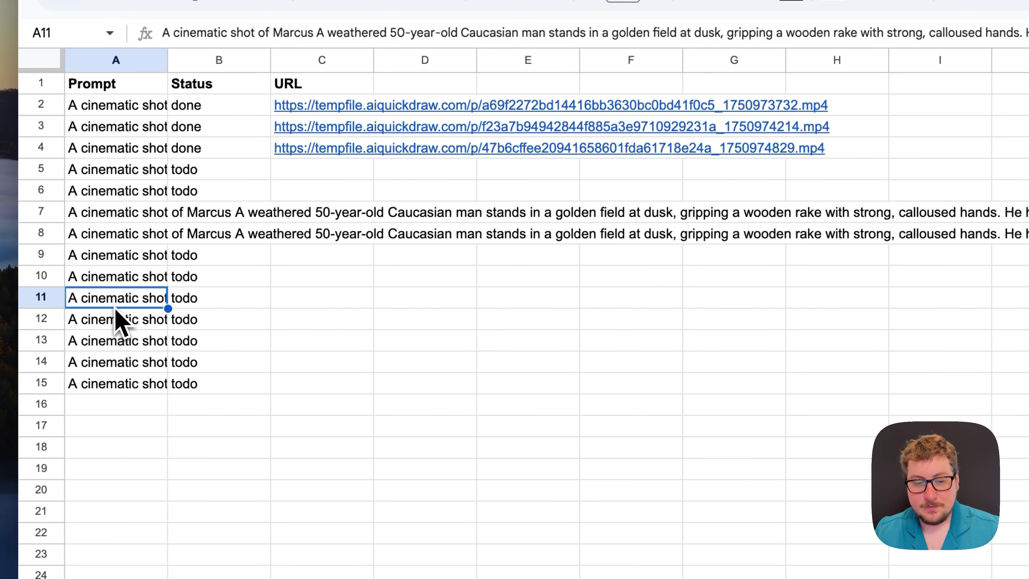
{"action": "double_click", "coordinate": [113, 307]}
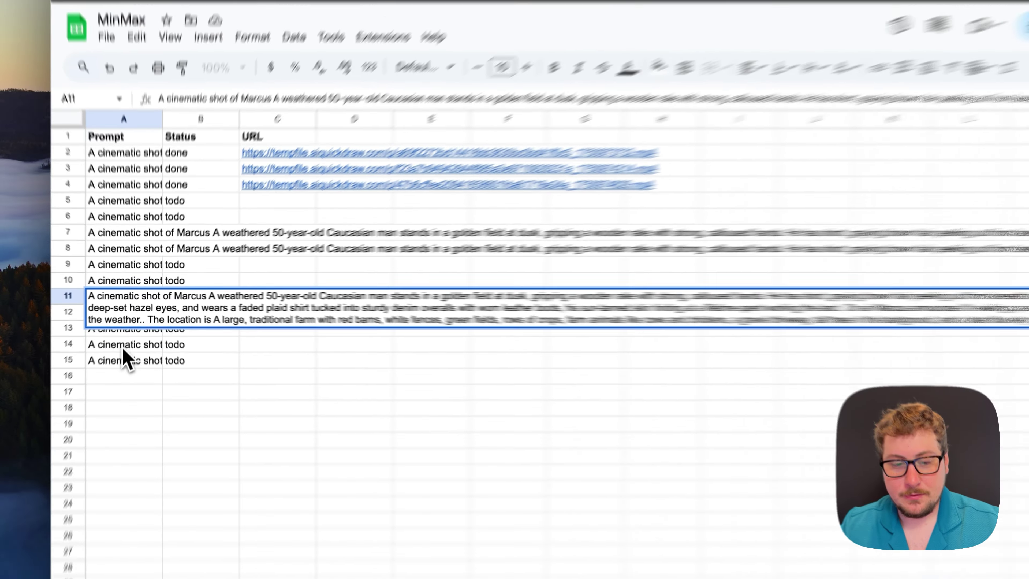
{"action": "left_click", "coordinate": [124, 350]}
{"action": "left_click", "coordinate": [310, 36]}
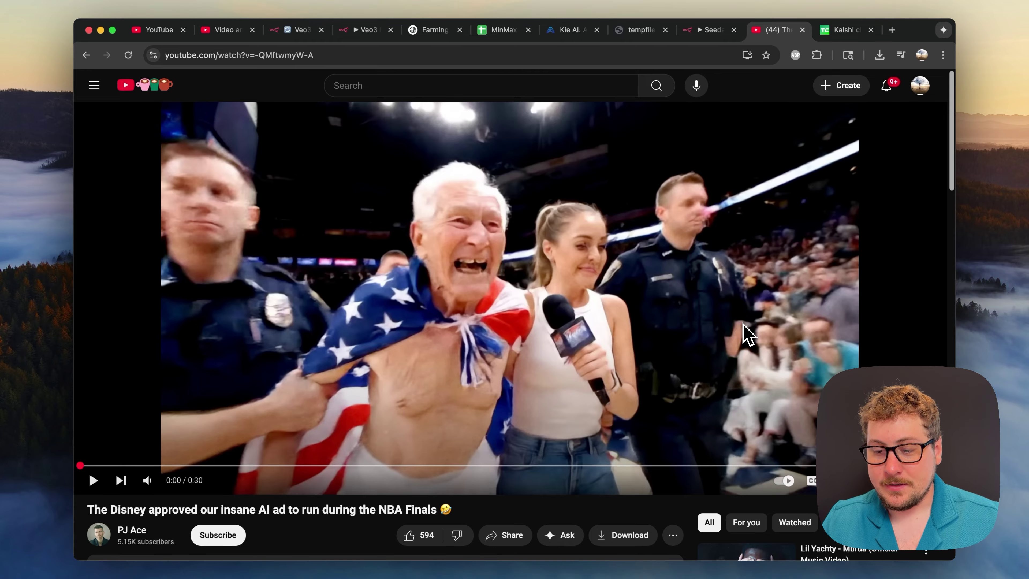
Watch the Kalshi NBA Finals ad on YouTube in full screen, and view the TechCrunch article on Kalshi's $185M round.
{"action": "left_click", "coordinate": [816, 413]}
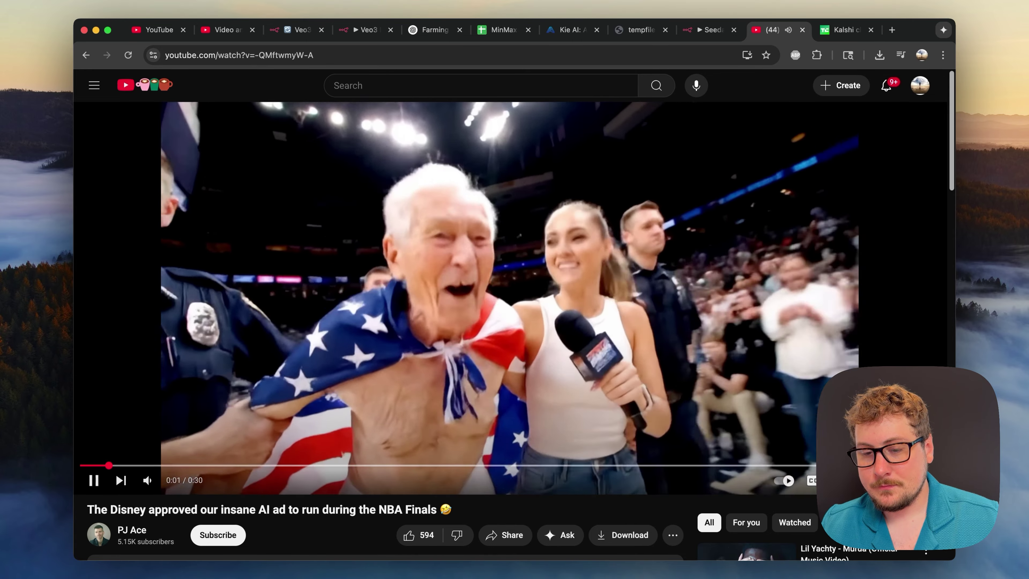
{"action": "left_click", "coordinate": [927, 481]}
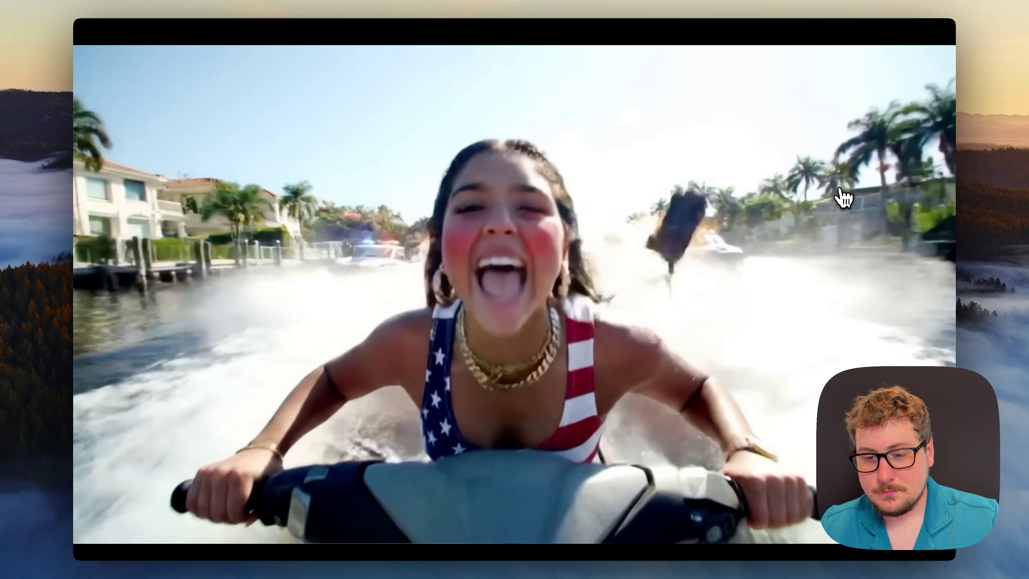
{"action": "key", "text": "Escape"}
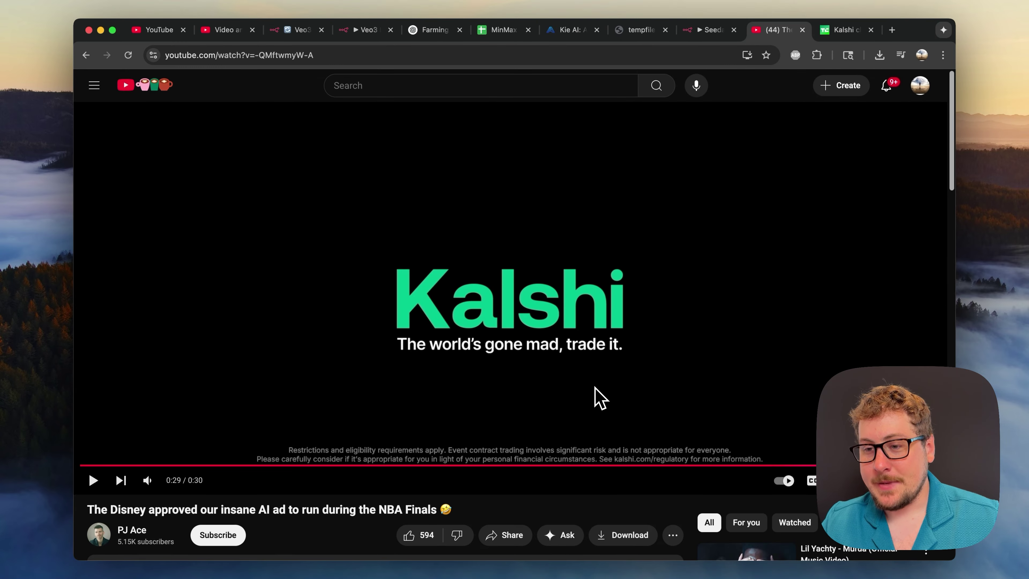
{"action": "left_click", "coordinate": [844, 30]}
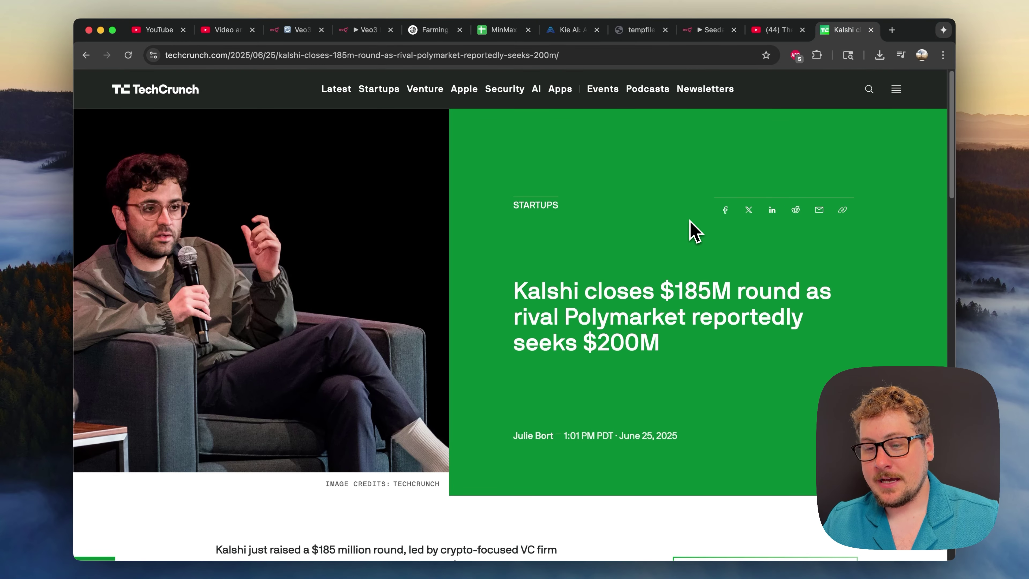
{"action": "scroll", "coordinate": [690, 227], "scroll_direction": "down", "scroll_amount": 2}
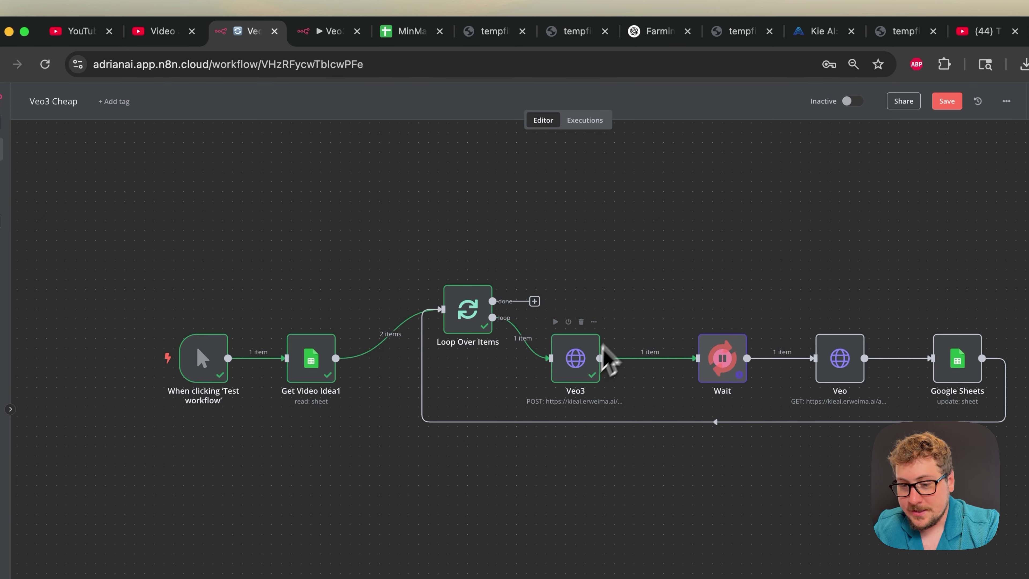
Review the URL, status and prompt of the first video row in the MinMax spreadsheet.
{"action": "left_click", "coordinate": [401, 32]}
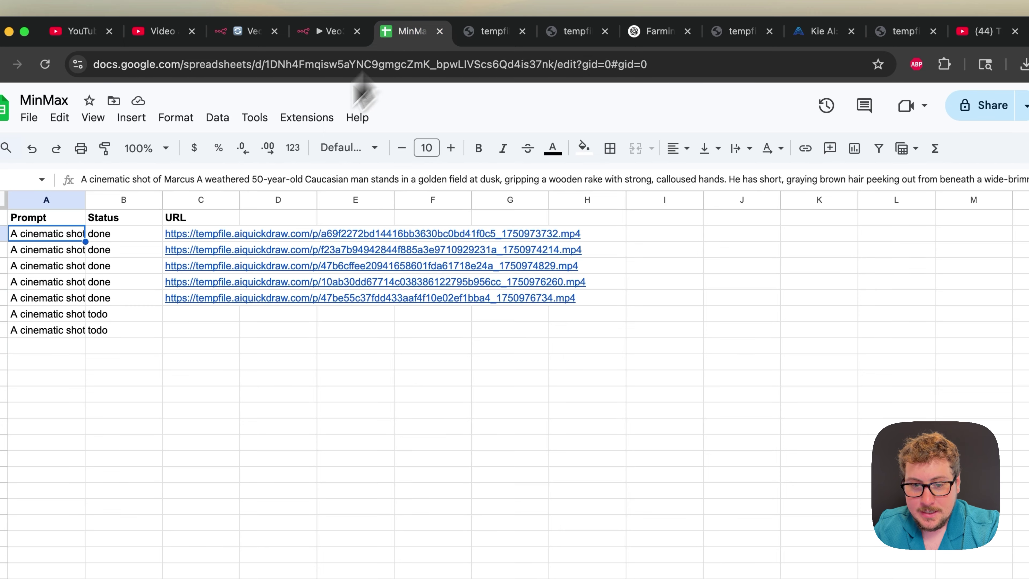
{"action": "left_click", "coordinate": [207, 335]}
{"action": "left_click", "coordinate": [200, 238]}
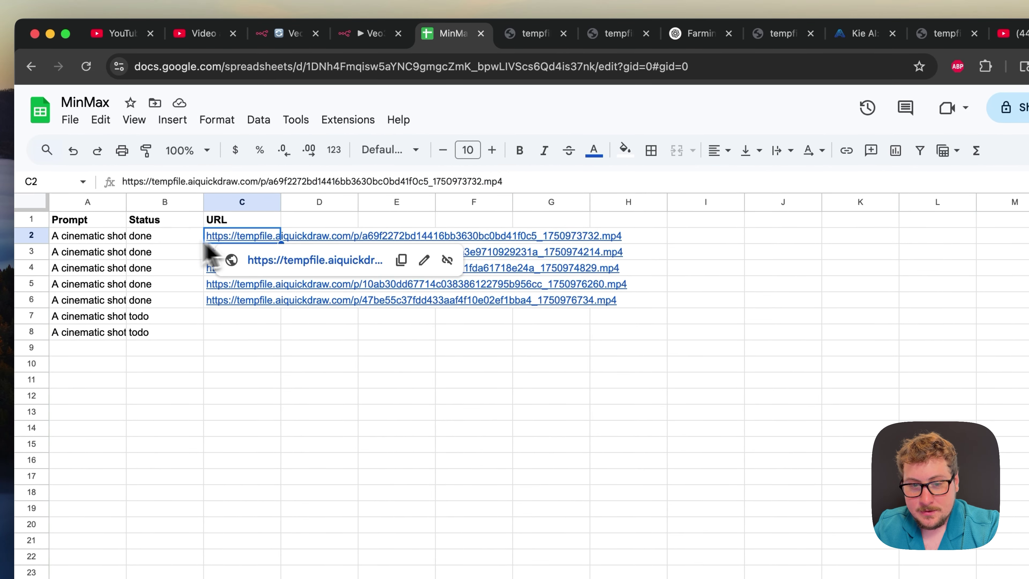
{"action": "left_click", "coordinate": [109, 239]}
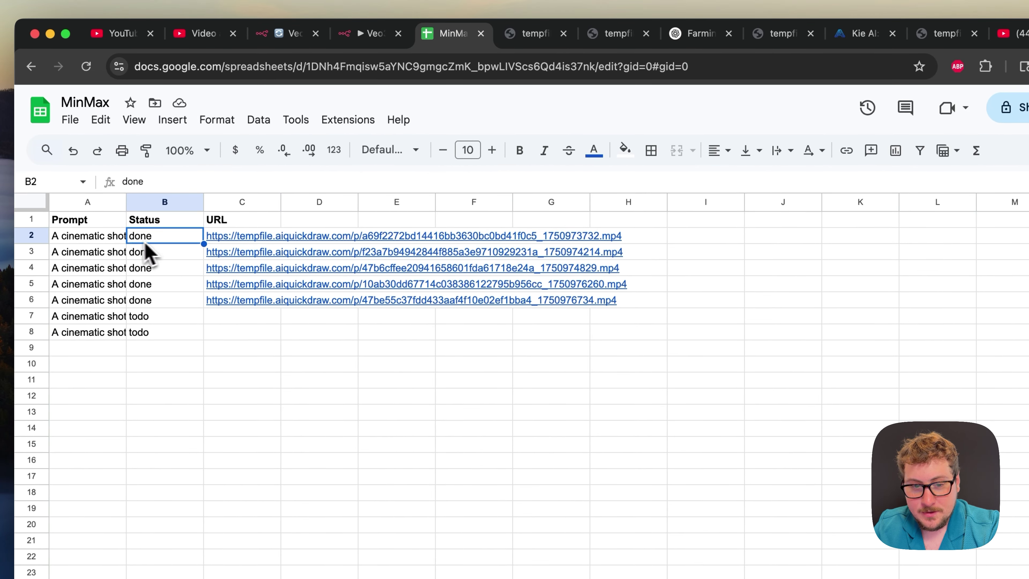
{"action": "left_click", "coordinate": [99, 238]}
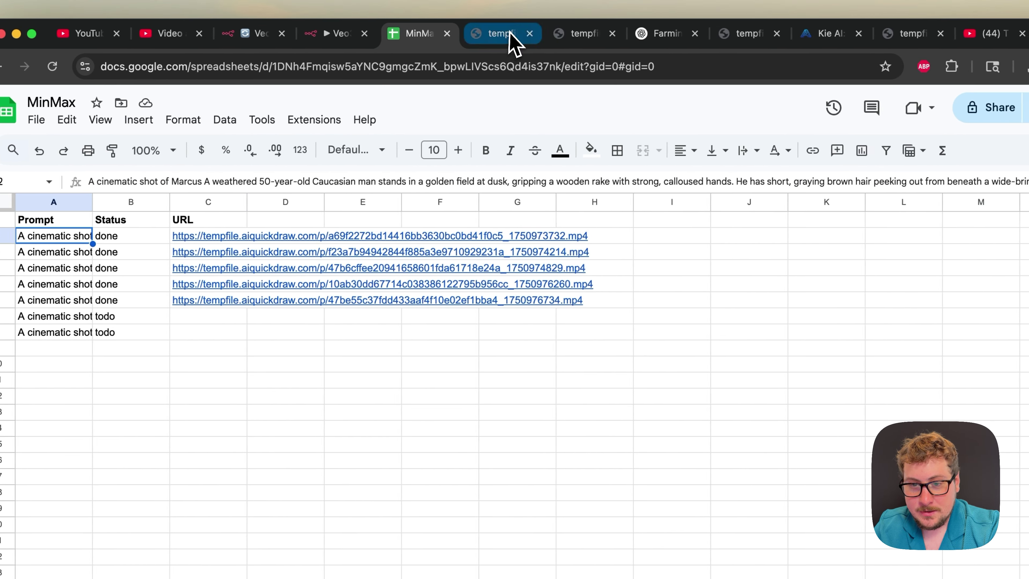
Play the first generated farmer video and return to the MinMax spreadsheet.
{"action": "left_click", "coordinate": [539, 34]}
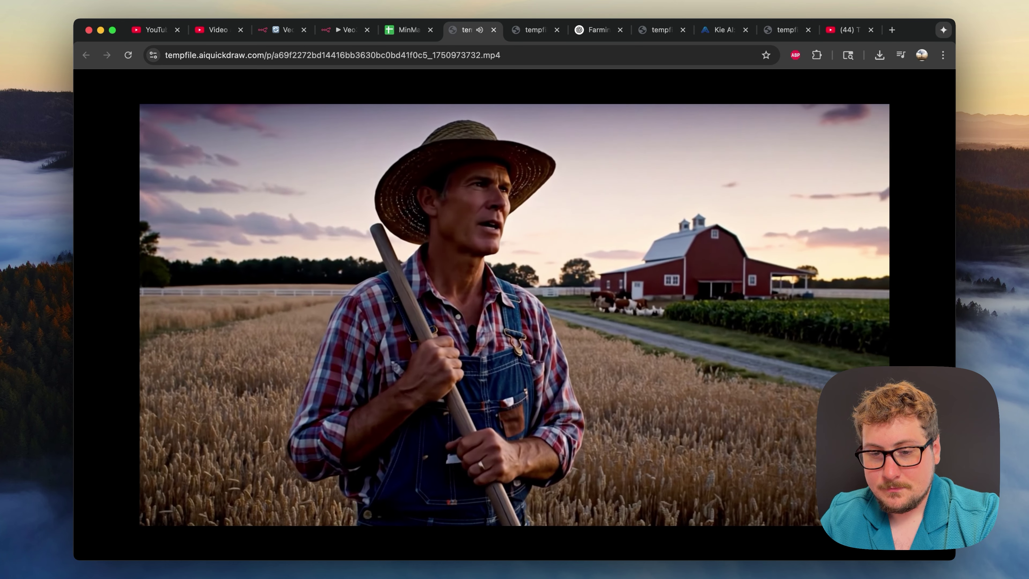
{"action": "left_click", "coordinate": [153, 498]}
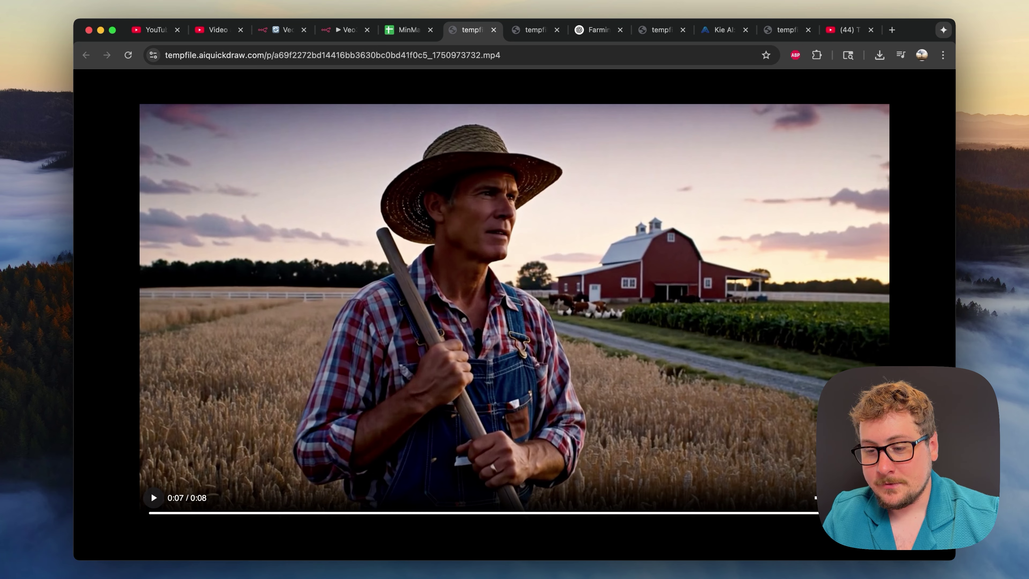
{"action": "left_click", "coordinate": [399, 31]}
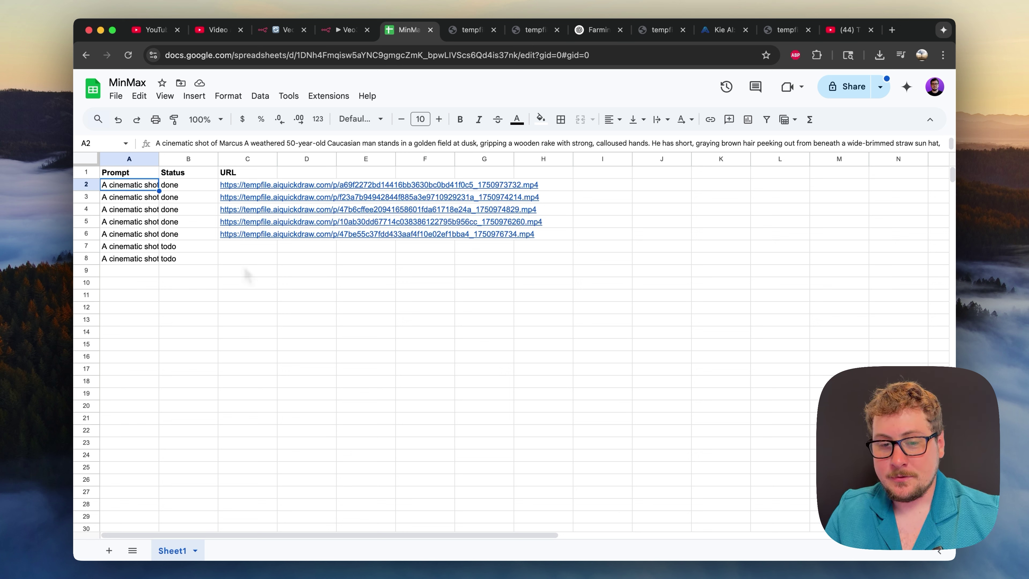
{"action": "left_click", "coordinate": [181, 225]}
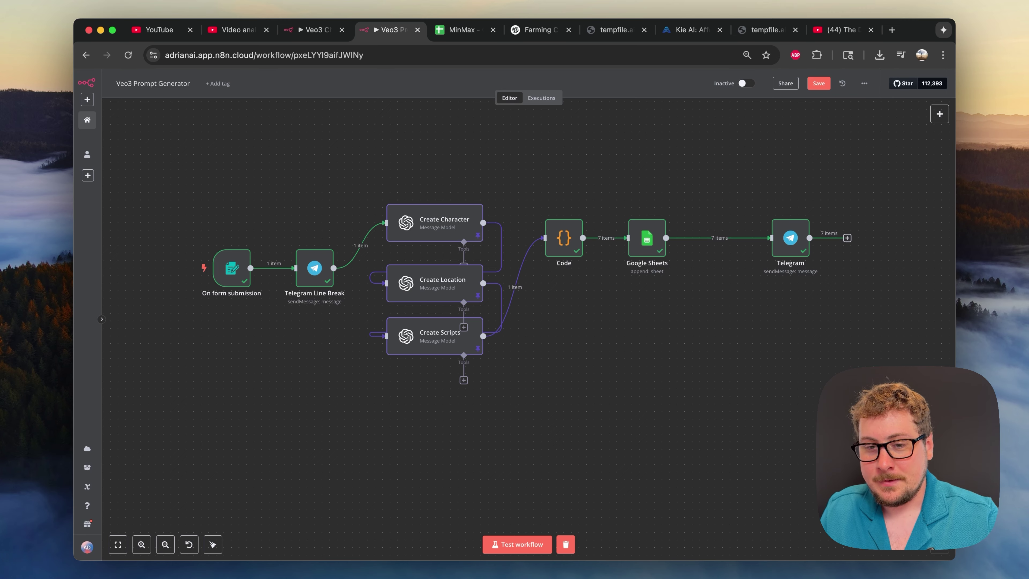
Check the farming commercial script in ChatGPT again and return to the Veo3 Prompt Generator workflow in n8n.
{"action": "left_click", "coordinate": [539, 37]}
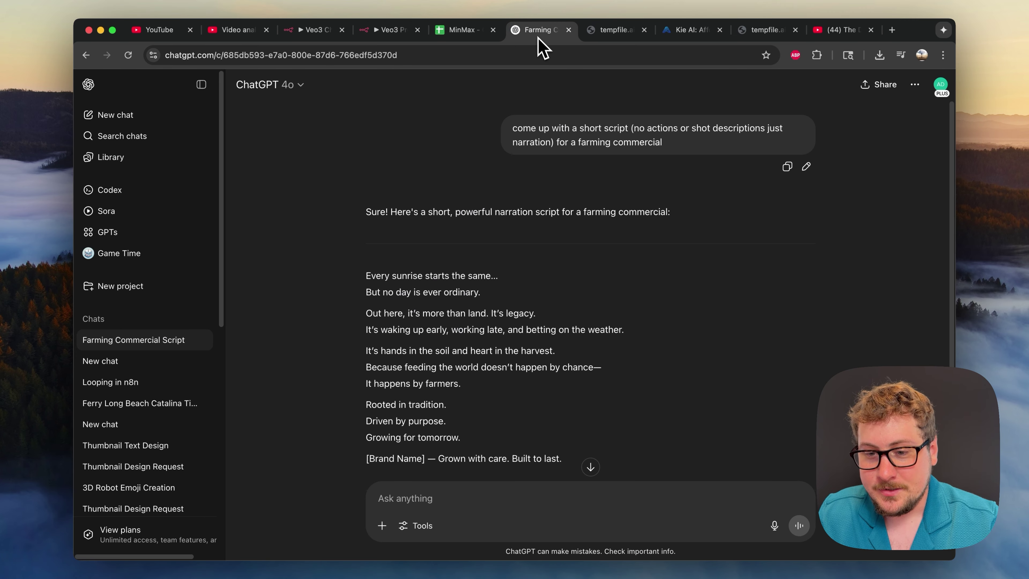
{"action": "left_click", "coordinate": [388, 38]}
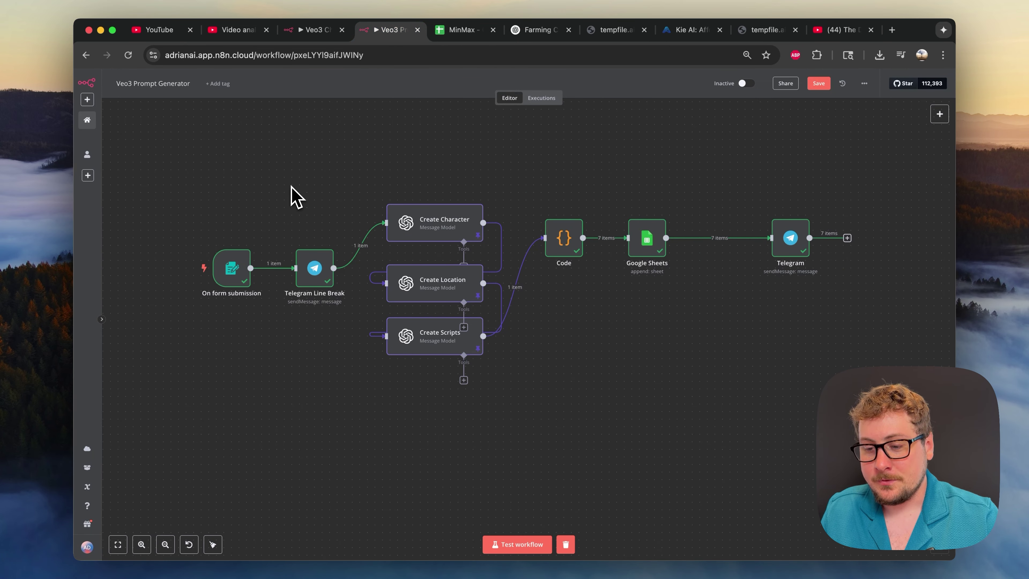